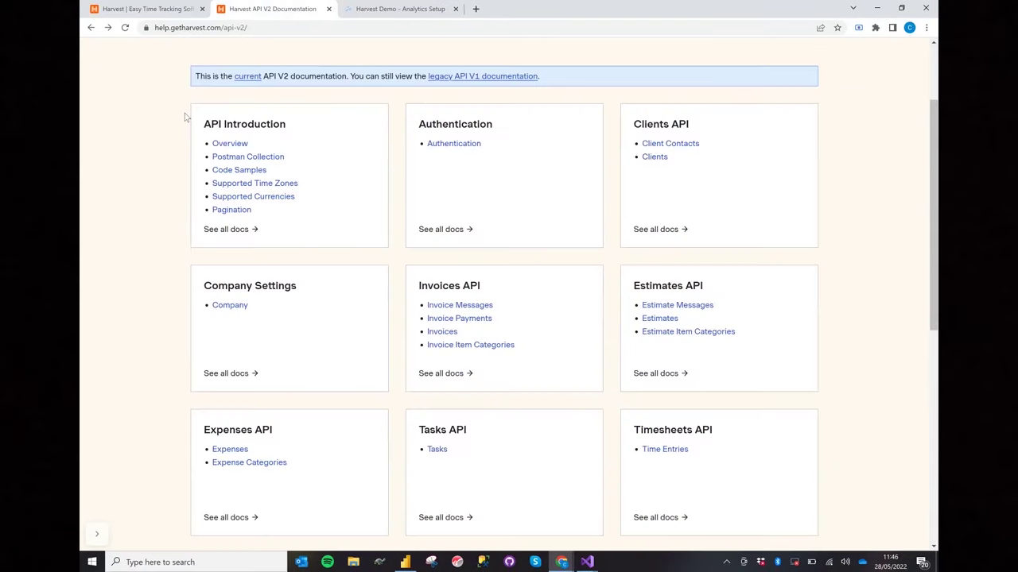
Open the Time Entries reference in the Harvest API V2 docs and scroll to 'List all time entries'.
scroll(189, 113, down, 1)
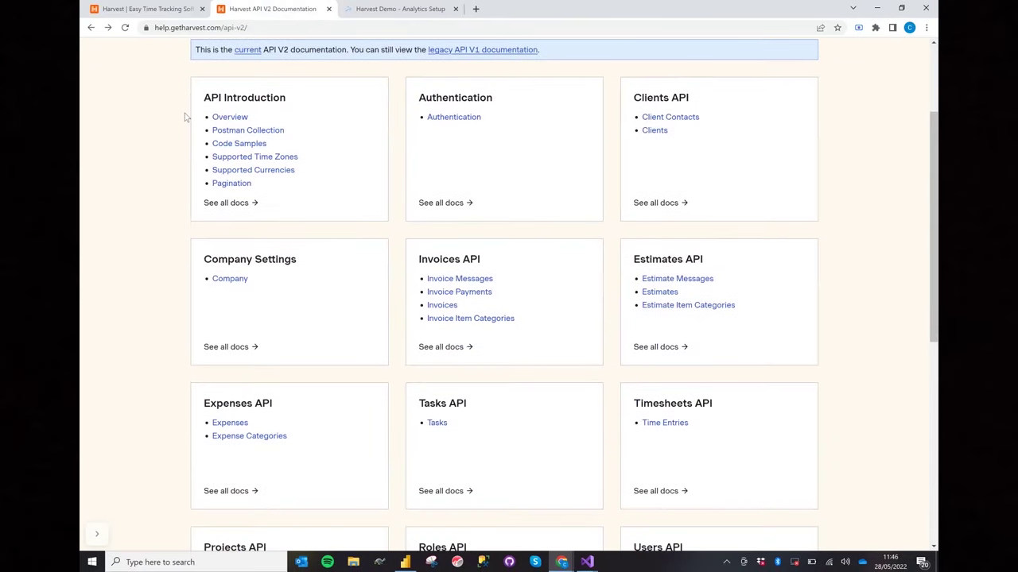
scroll(185, 117, down, 1)
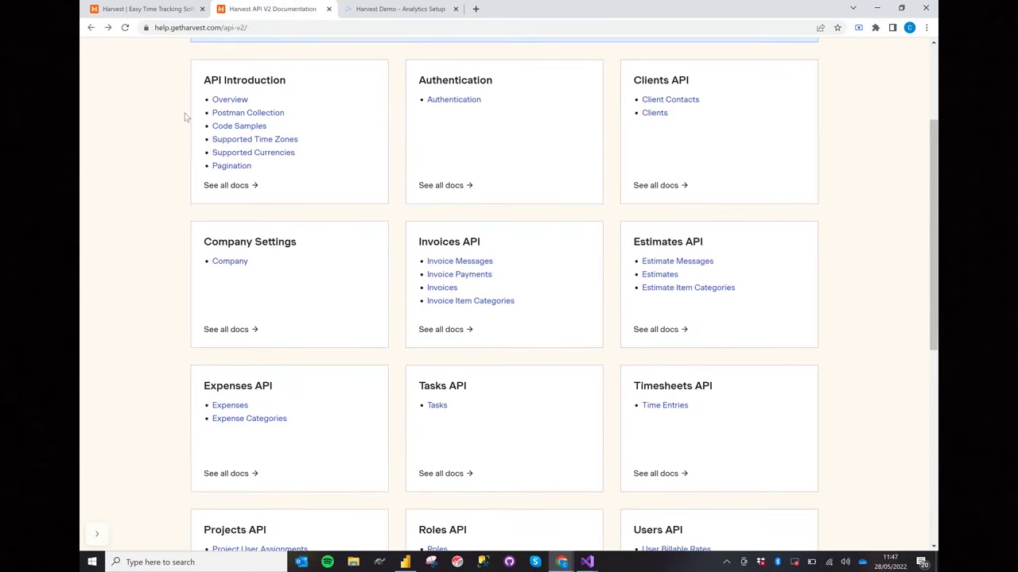
click(666, 406)
scroll(667, 409, down, 3)
scroll(668, 409, down, 5)
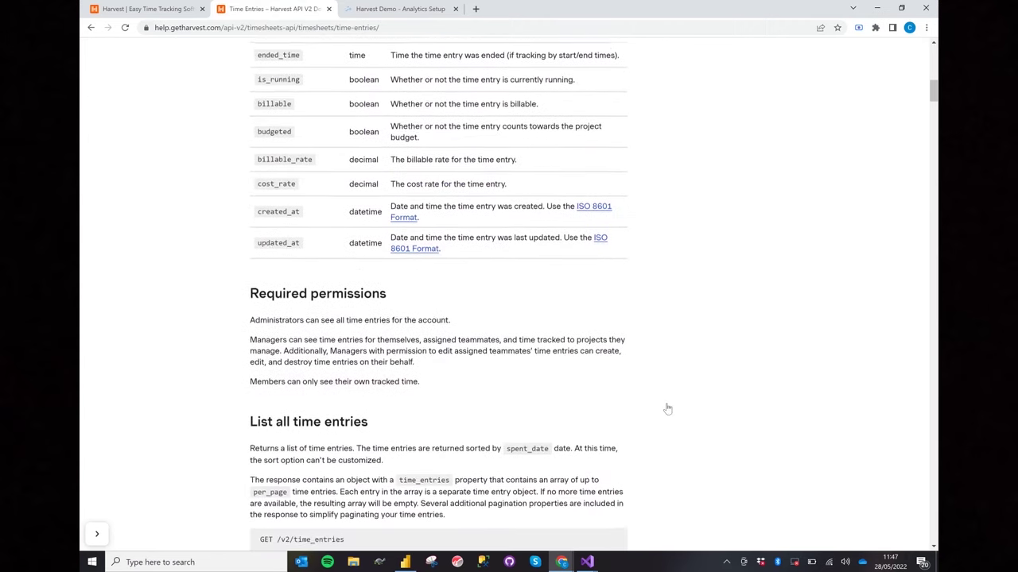
scroll(667, 408, down, 1)
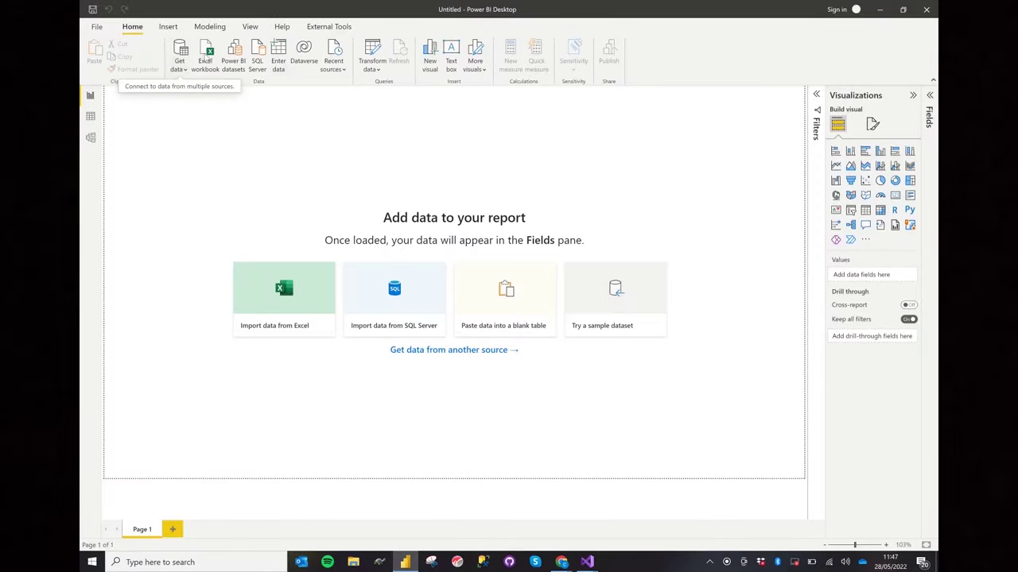
Start a new OData Feed connection from Get data's Other category.
click(183, 69)
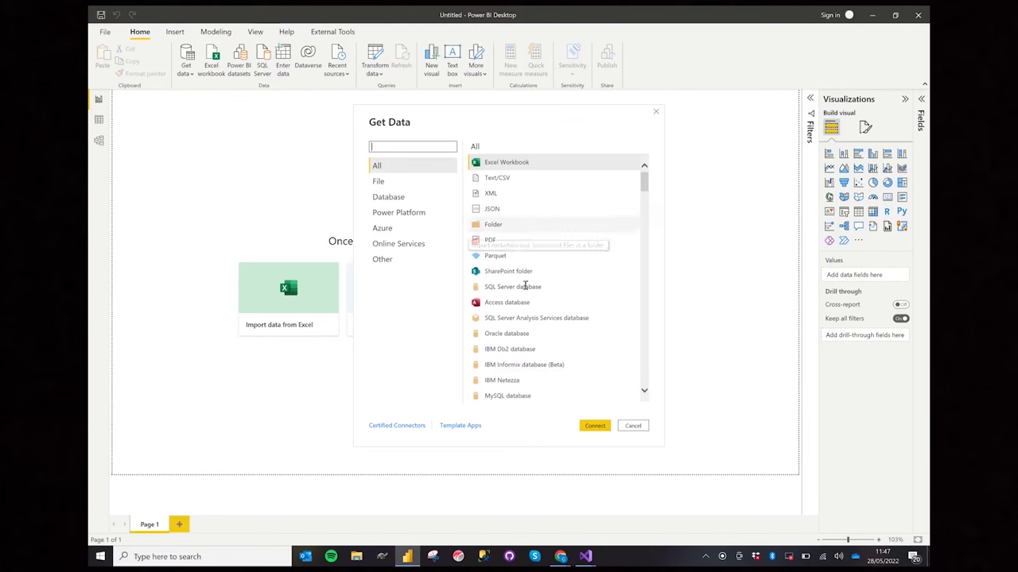
click(396, 259)
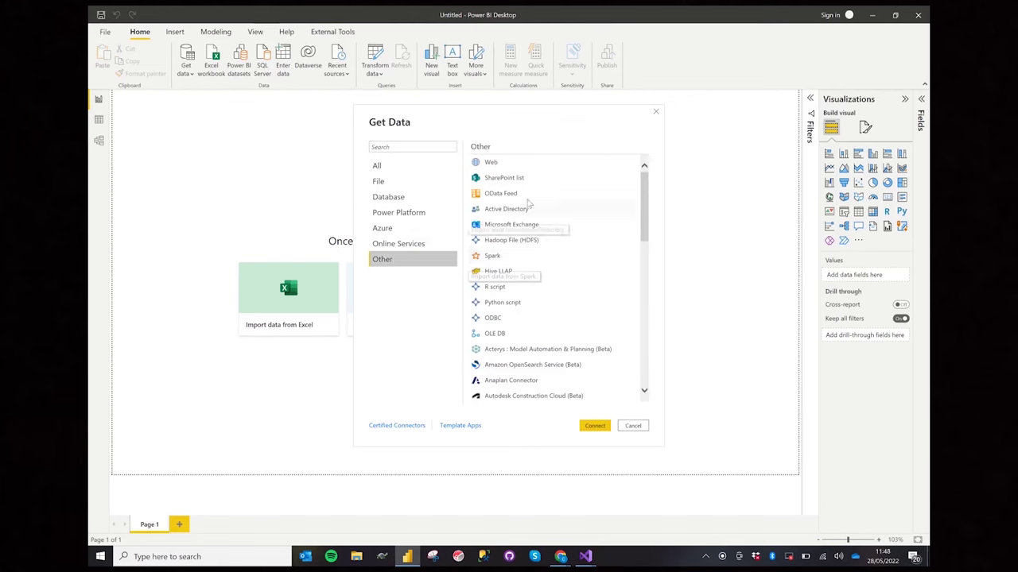
click(515, 195)
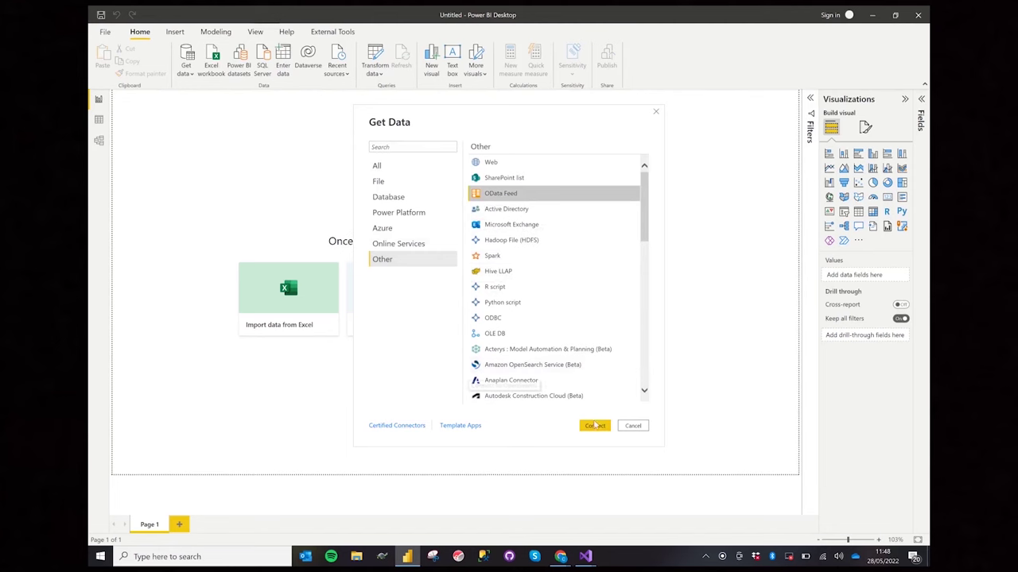
click(596, 426)
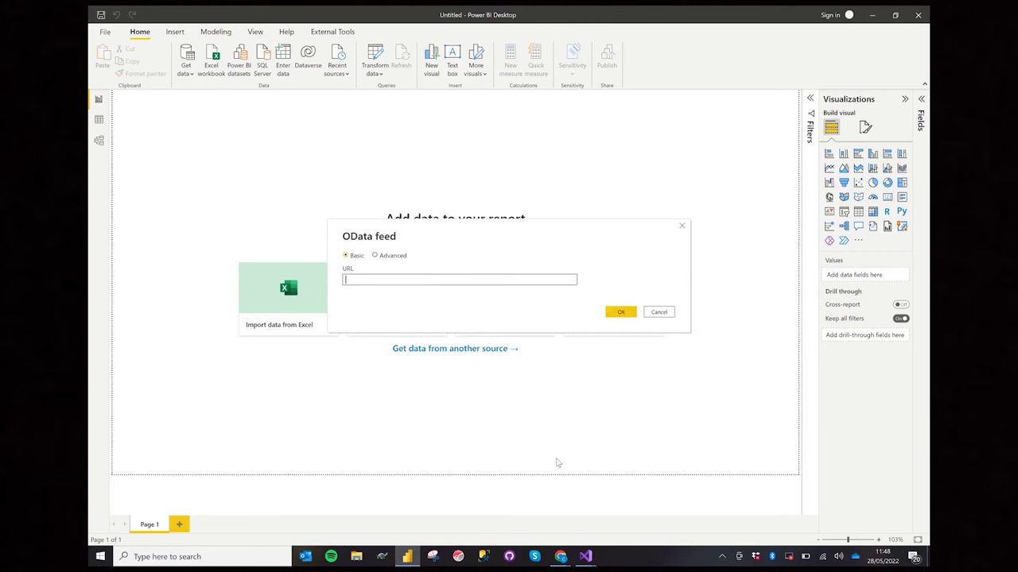
Copy the ODATA Url from Tugger's Analytics Setup page and submit it as the OData feed URL.
mouse_move(559, 554)
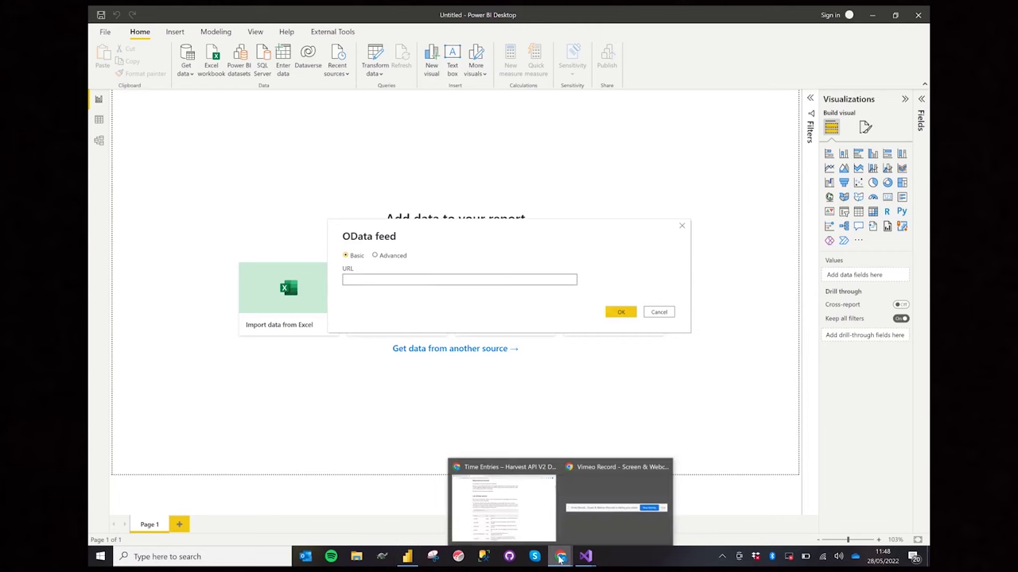
click(521, 525)
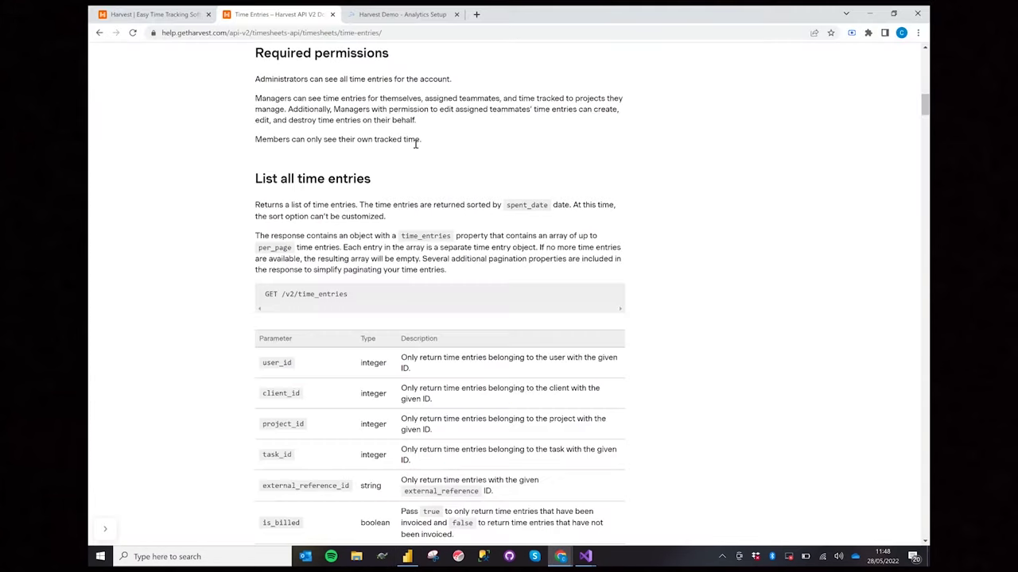
click(408, 20)
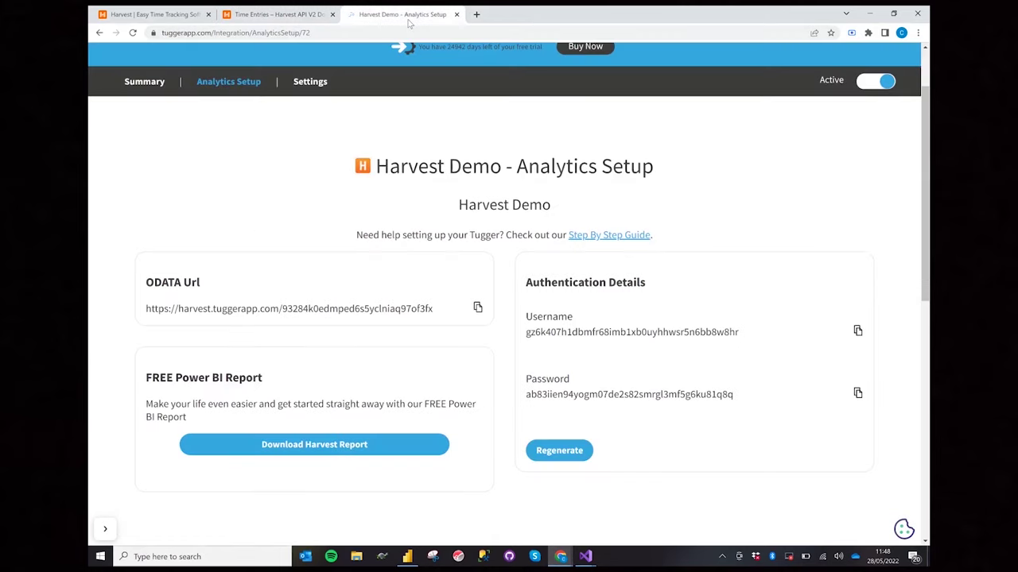
click(479, 311)
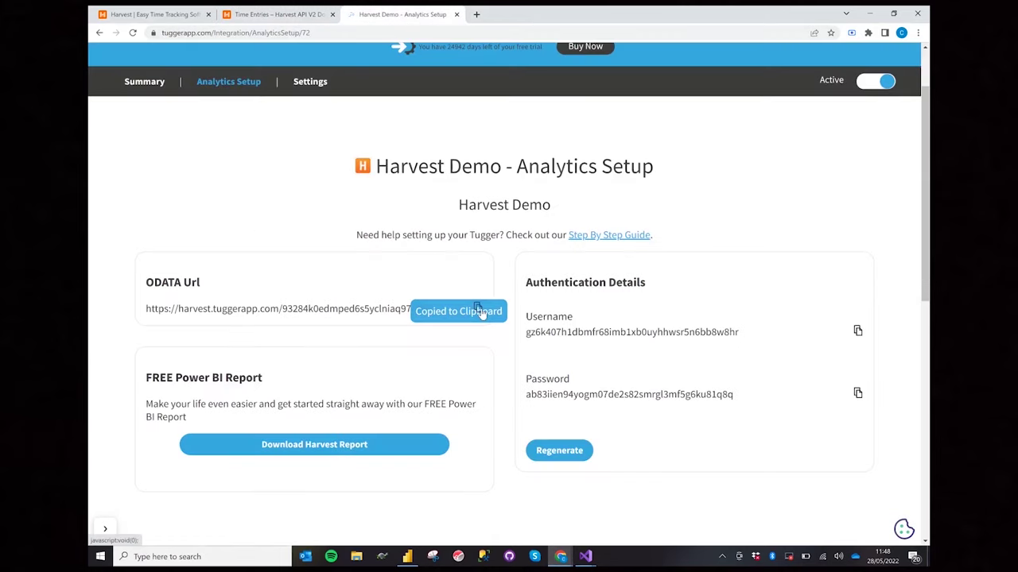
click(407, 557)
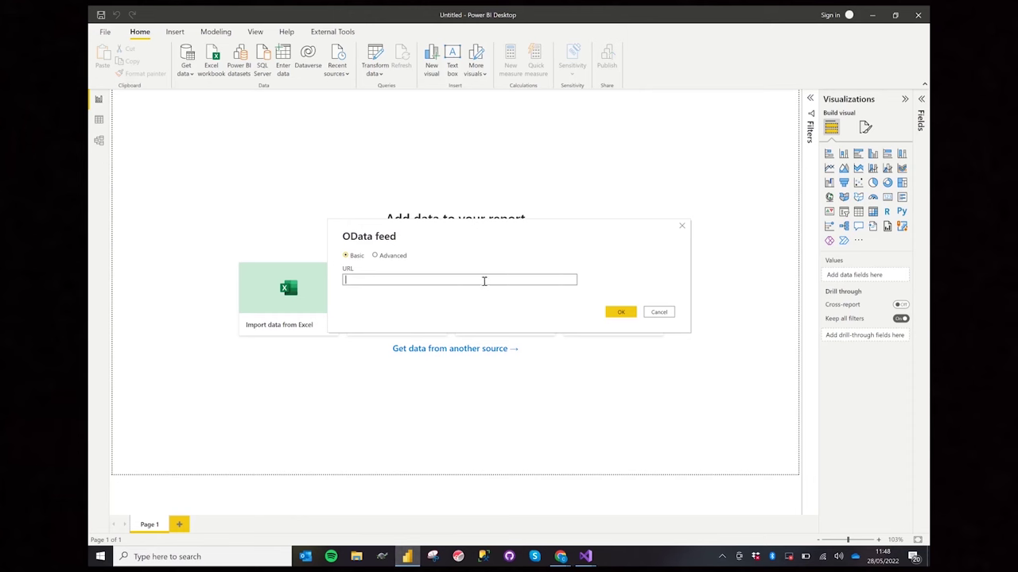
click(483, 280)
key(ctrl+v)
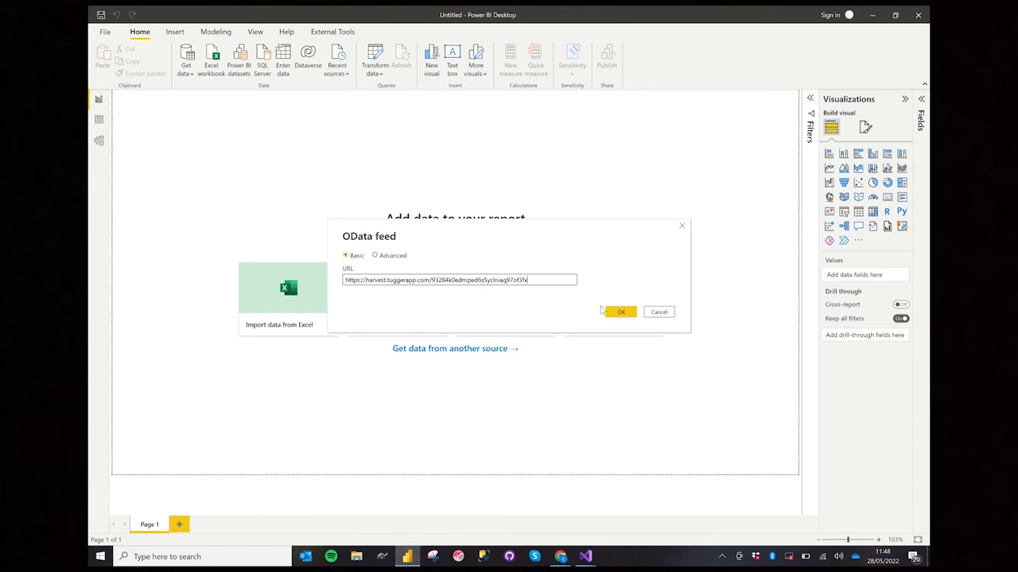
click(616, 311)
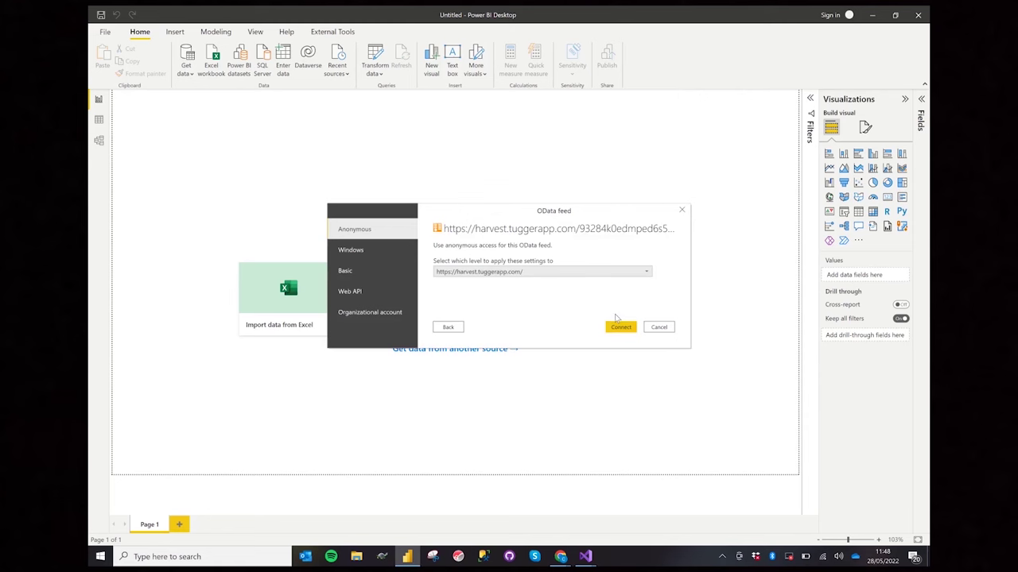
Apply the credentials to the full feed URL and choose Basic authentication.
click(634, 274)
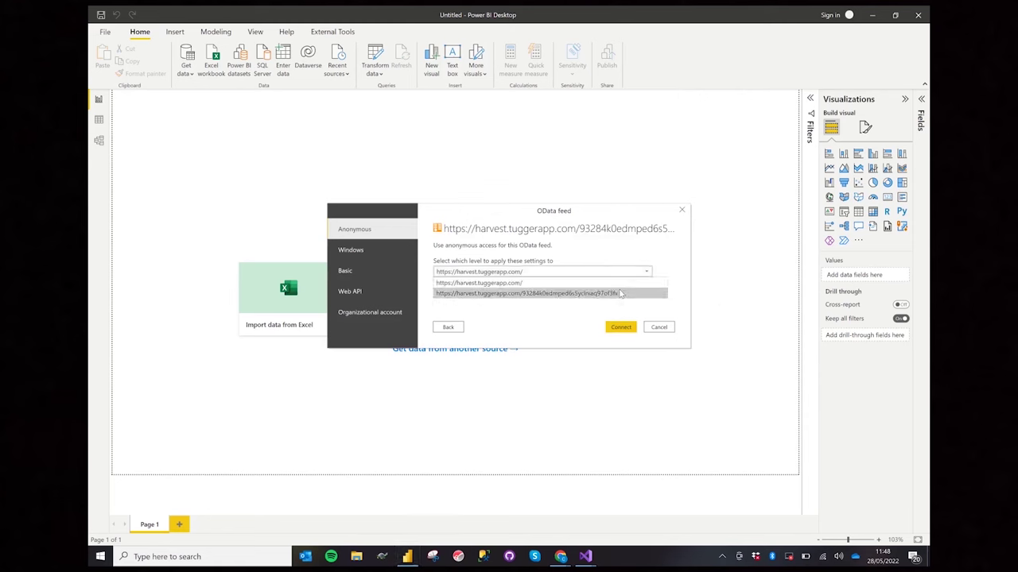
click(621, 294)
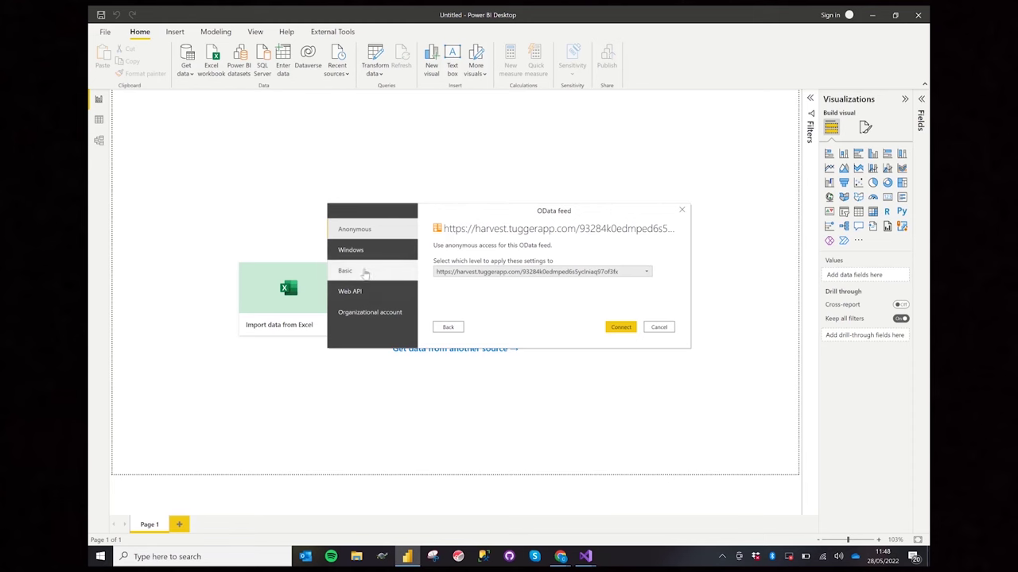
click(364, 271)
Paste the Tugger feed username from Analytics Setup into the user name field.
click(470, 255)
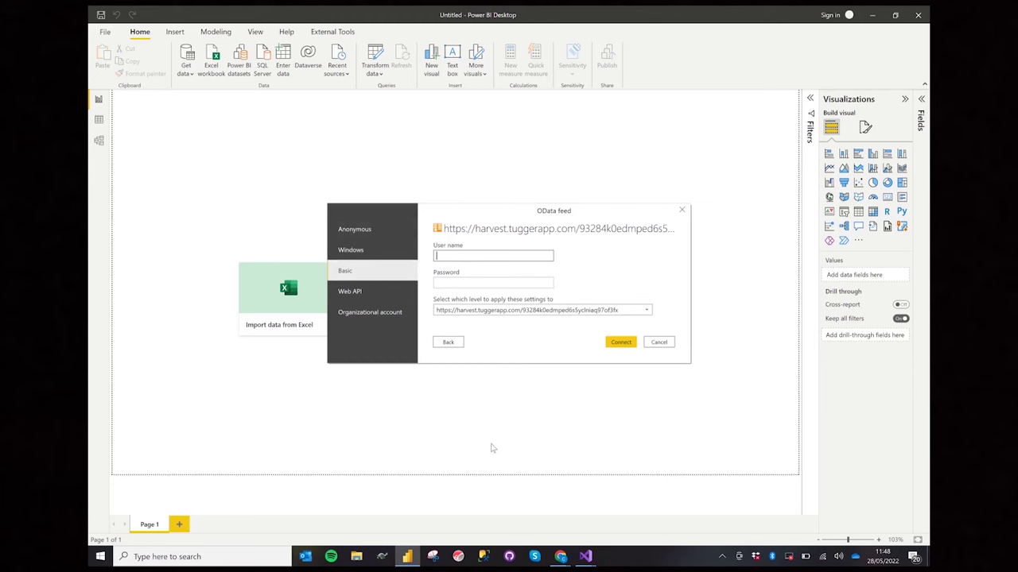
mouse_move(561, 558)
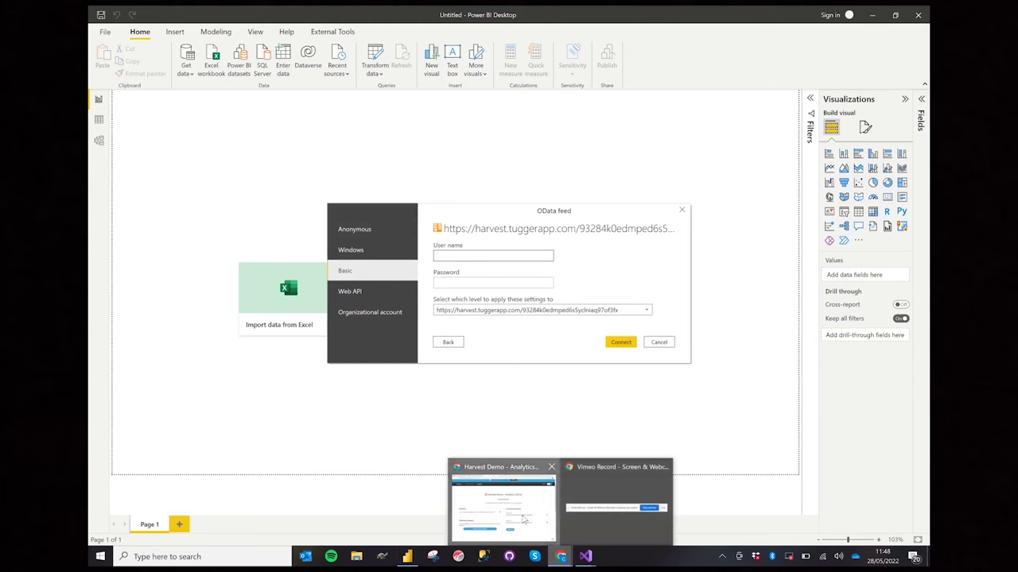
click(517, 509)
click(857, 332)
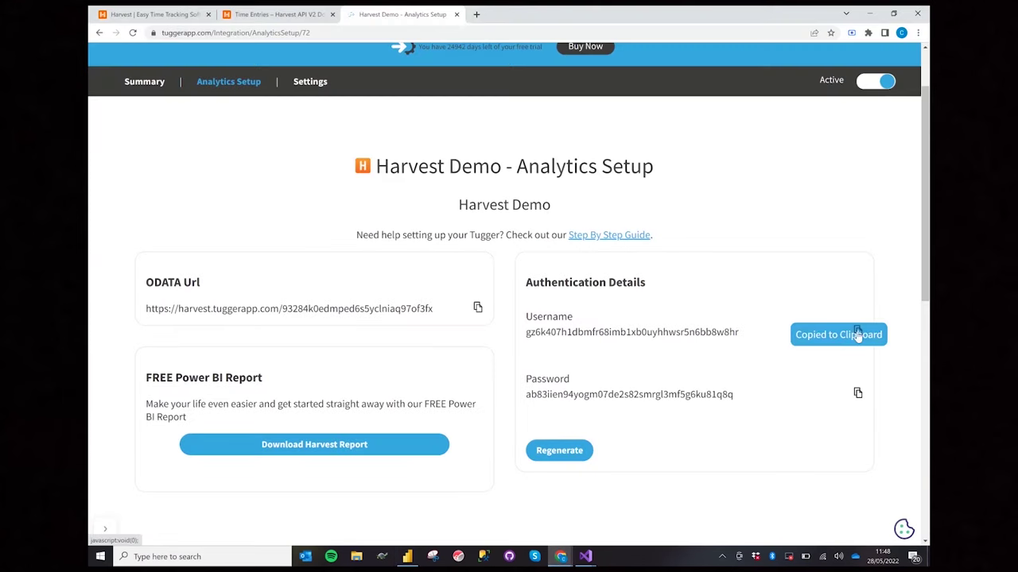
click(407, 559)
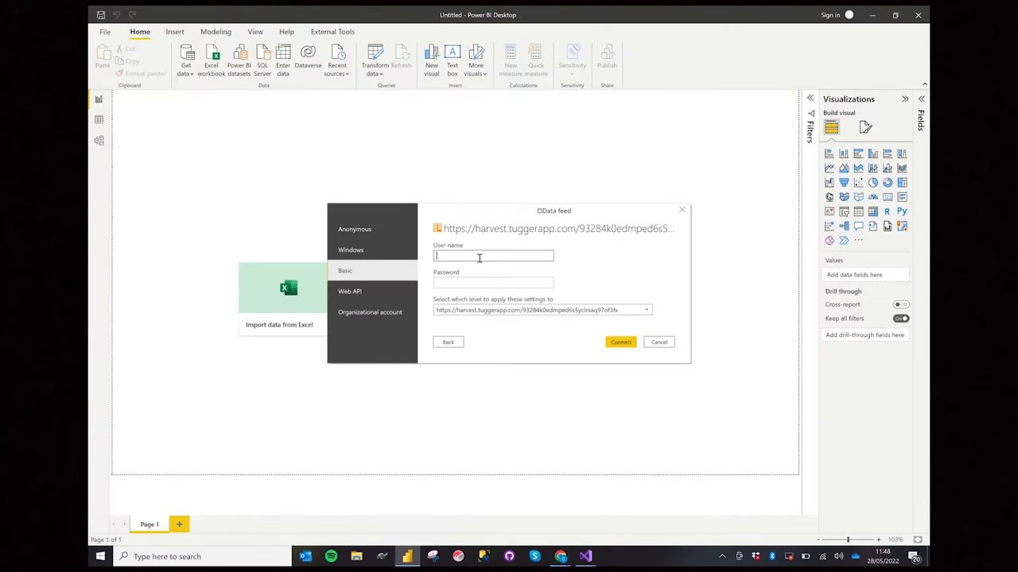
key(ctrl+v)
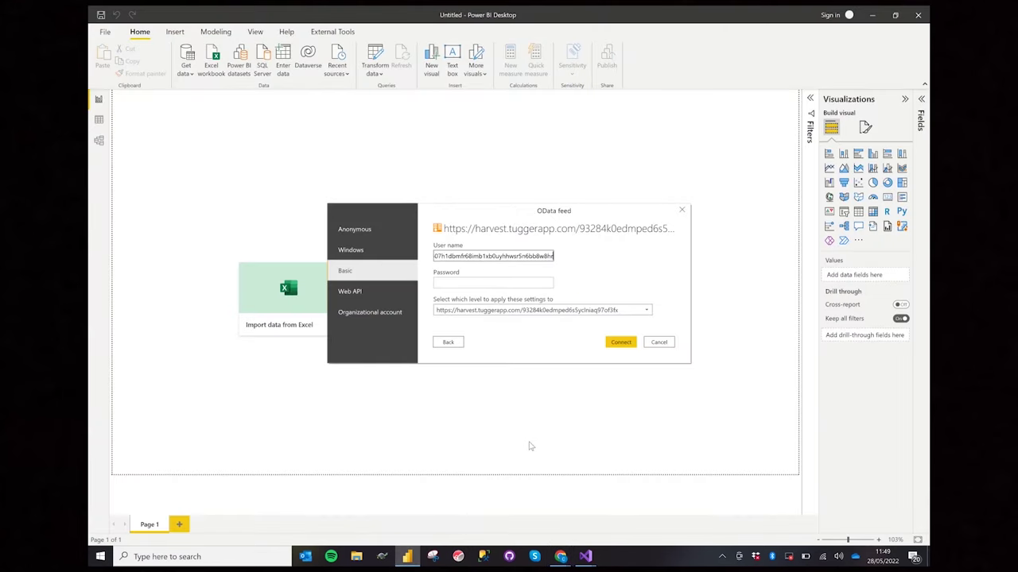
Paste the Tugger feed password from Analytics Setup into the password field.
mouse_move(560, 557)
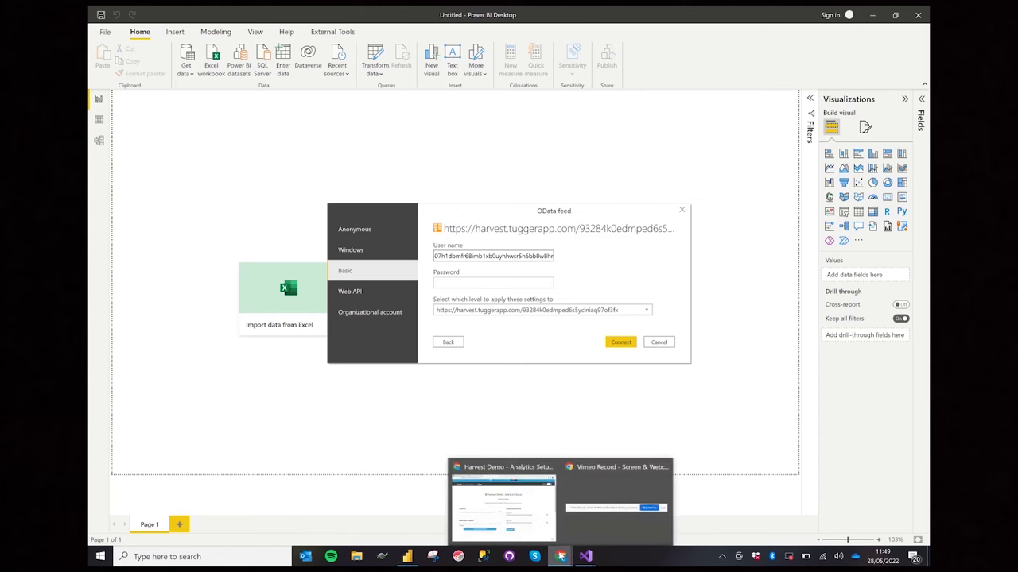
click(512, 513)
click(857, 393)
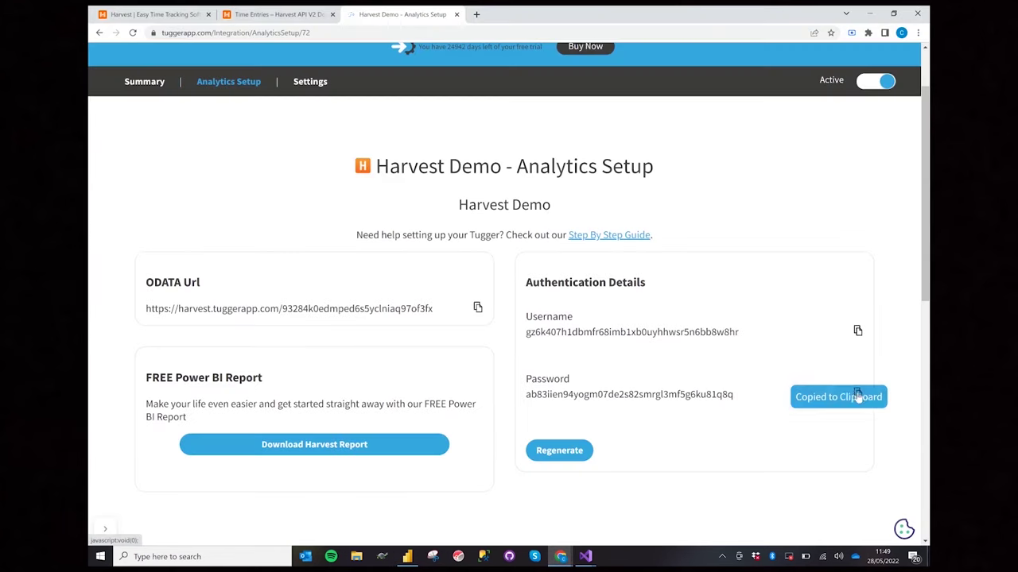
click(407, 557)
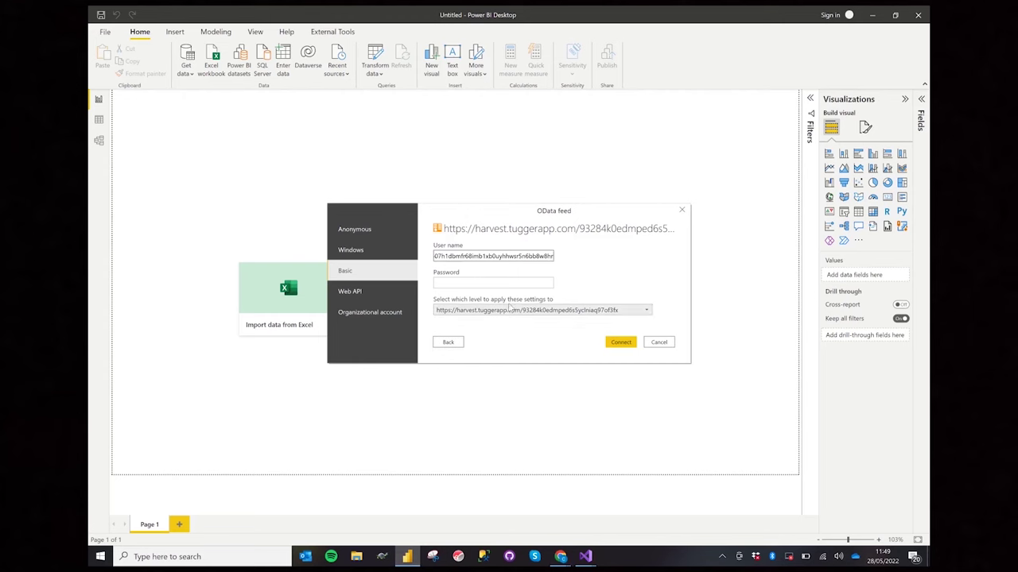
click(506, 283)
key(ctrl+v)
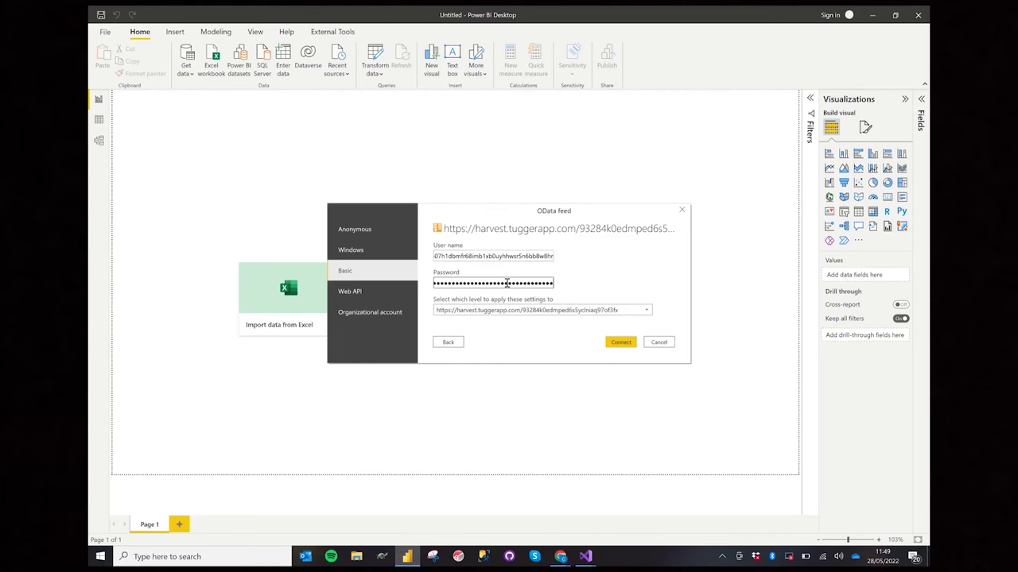
Connect with the Basic credentials and load the HarvestTimeEntry and HarvestUser tables.
click(621, 341)
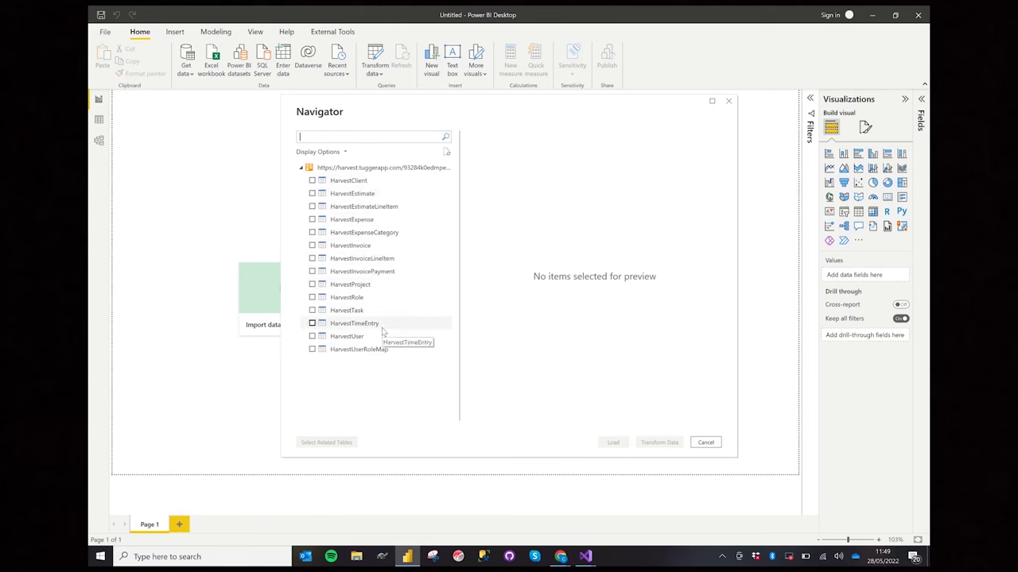
click(312, 323)
click(312, 337)
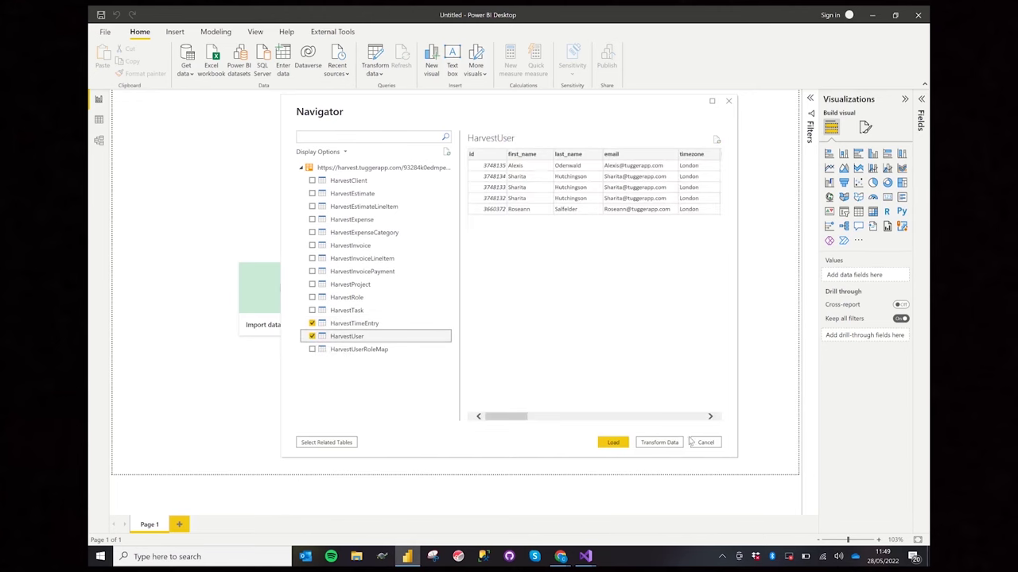
click(618, 445)
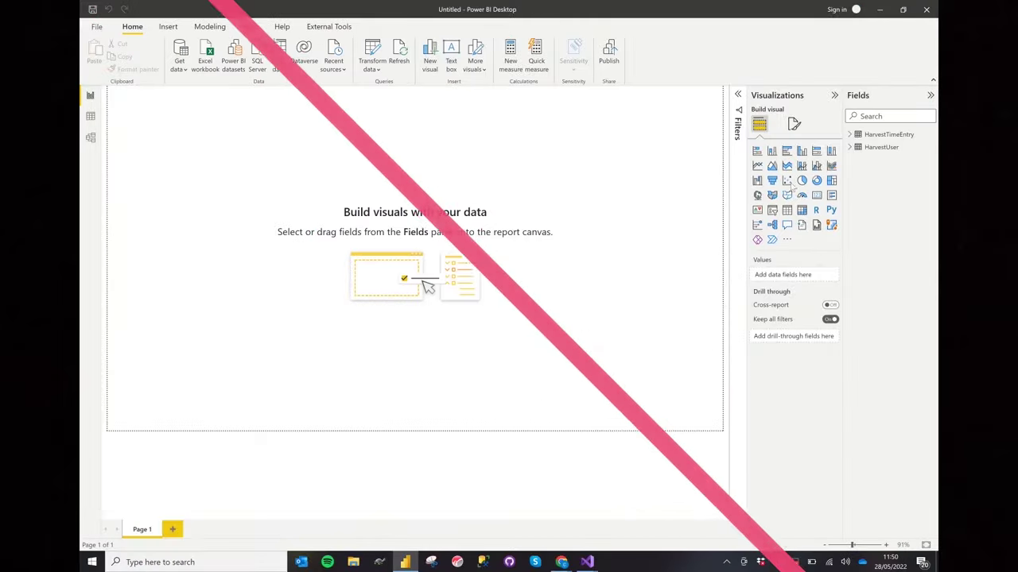
Add HarvestUser's last_name field to a new table visual.
click(847, 136)
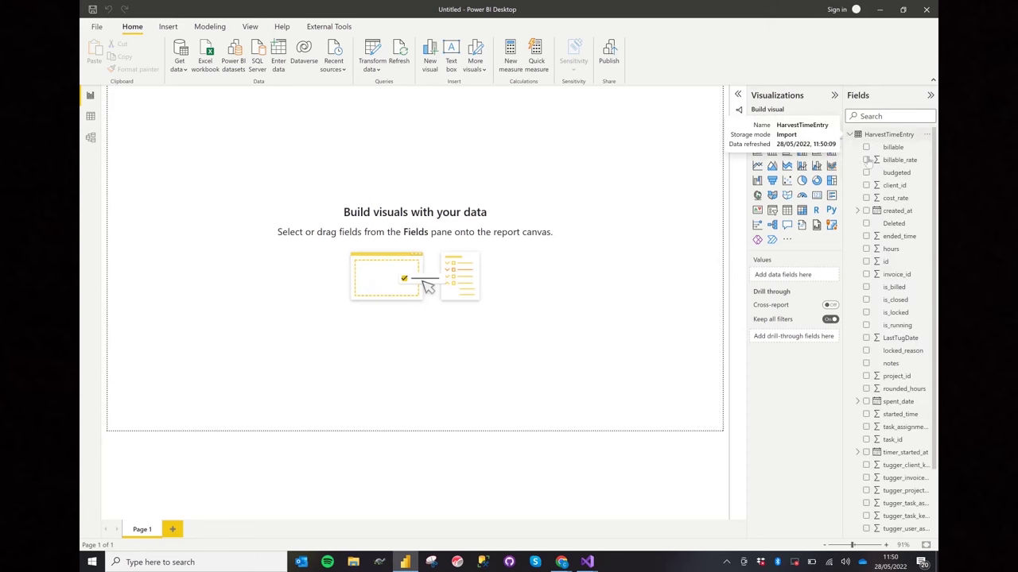
scroll(892, 232, down, 1)
scroll(892, 233, down, 1)
scroll(893, 236, up, 2)
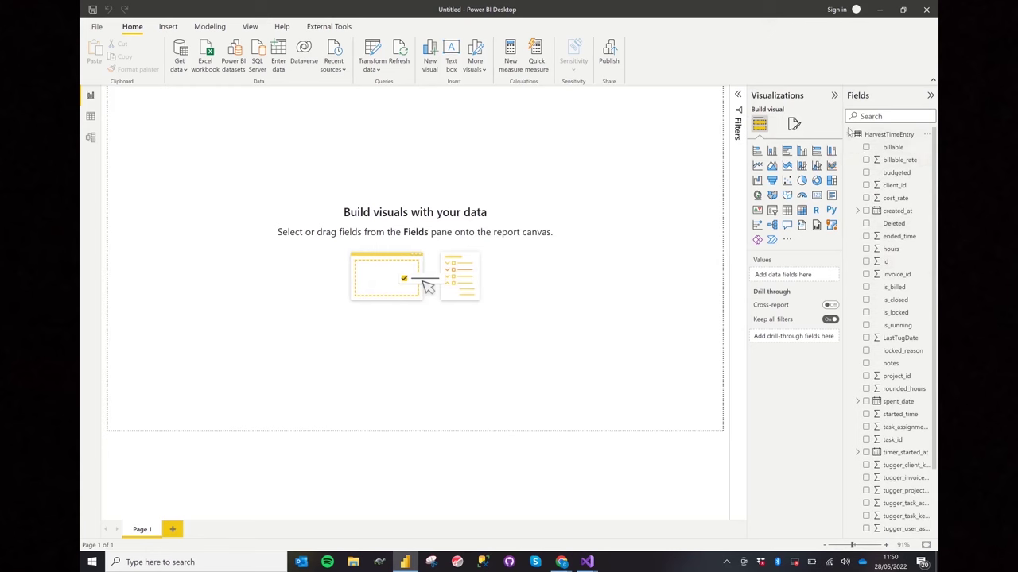
click(850, 135)
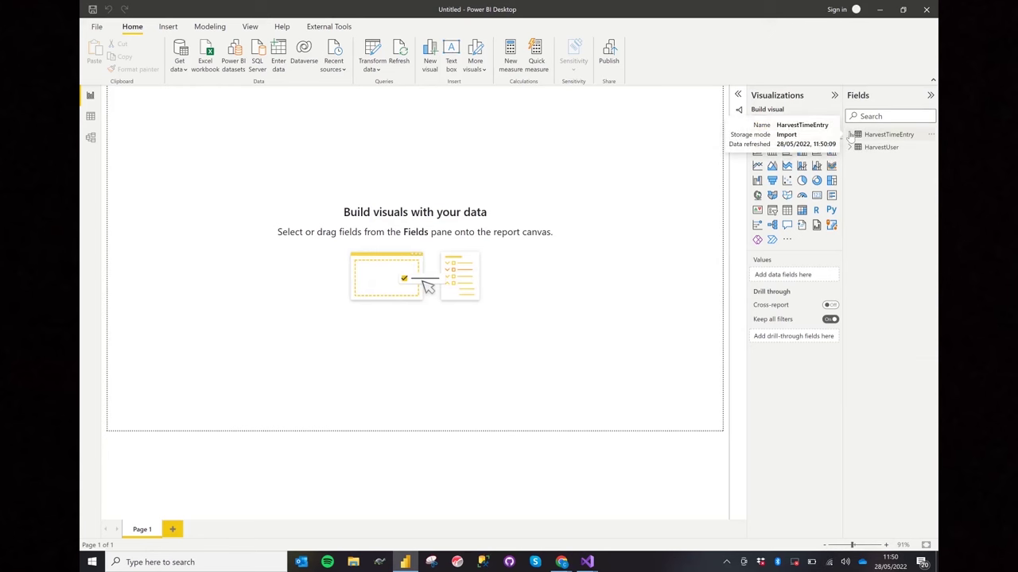
click(849, 147)
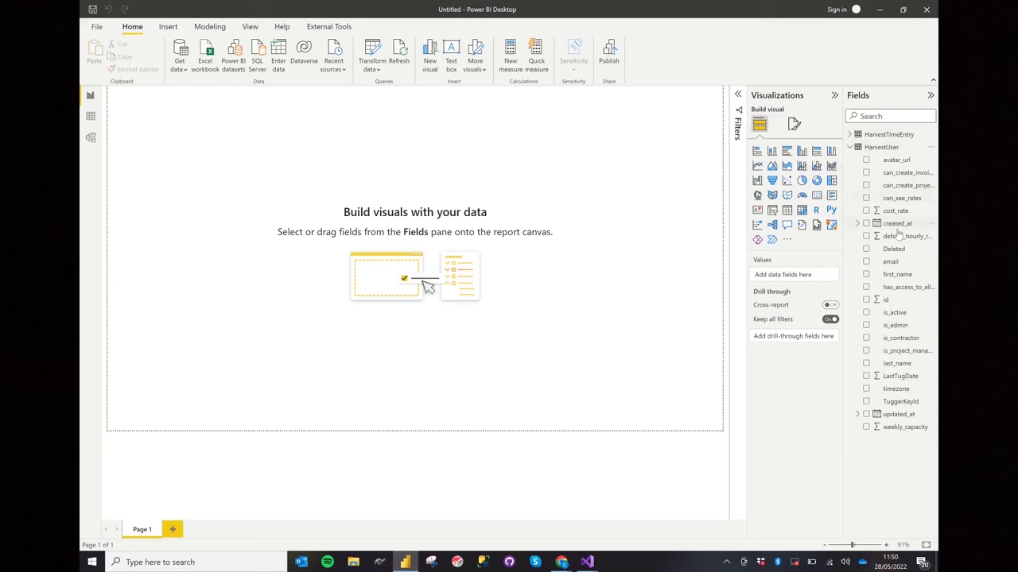
click(867, 364)
Add HarvestTimeEntry's hours field to the table visual.
click(850, 135)
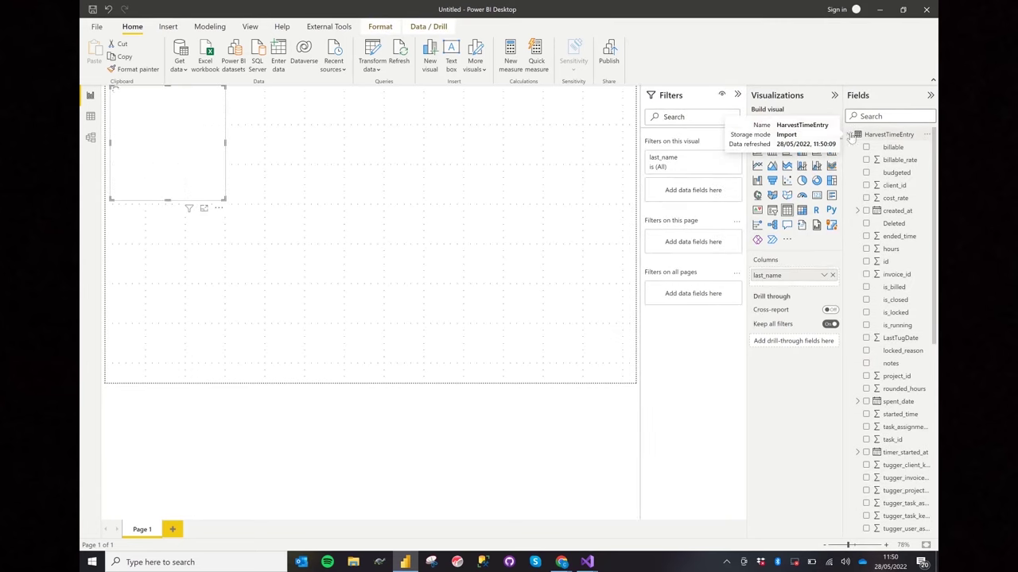
scroll(876, 236, down, 3)
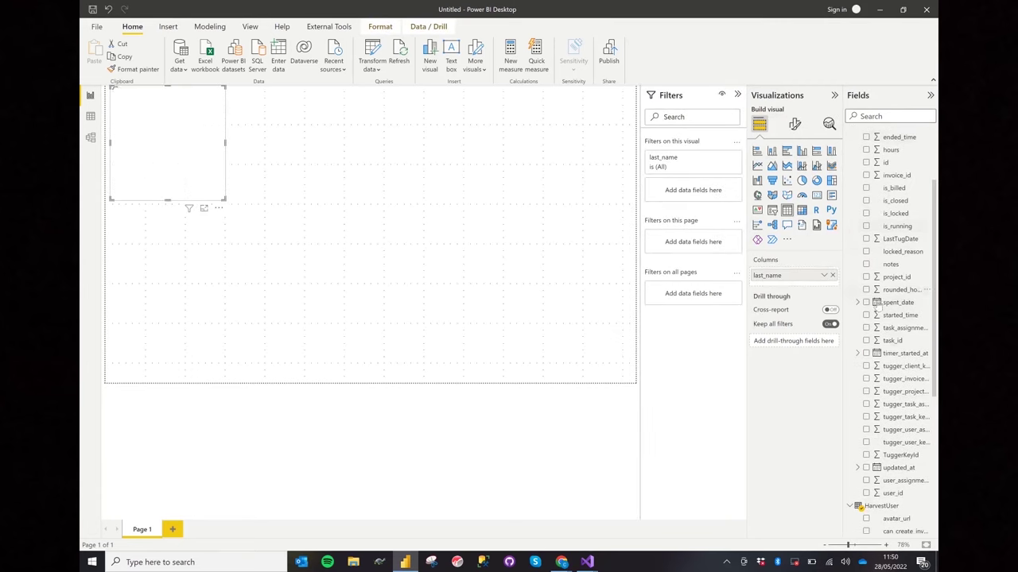
scroll(881, 239, up, 2)
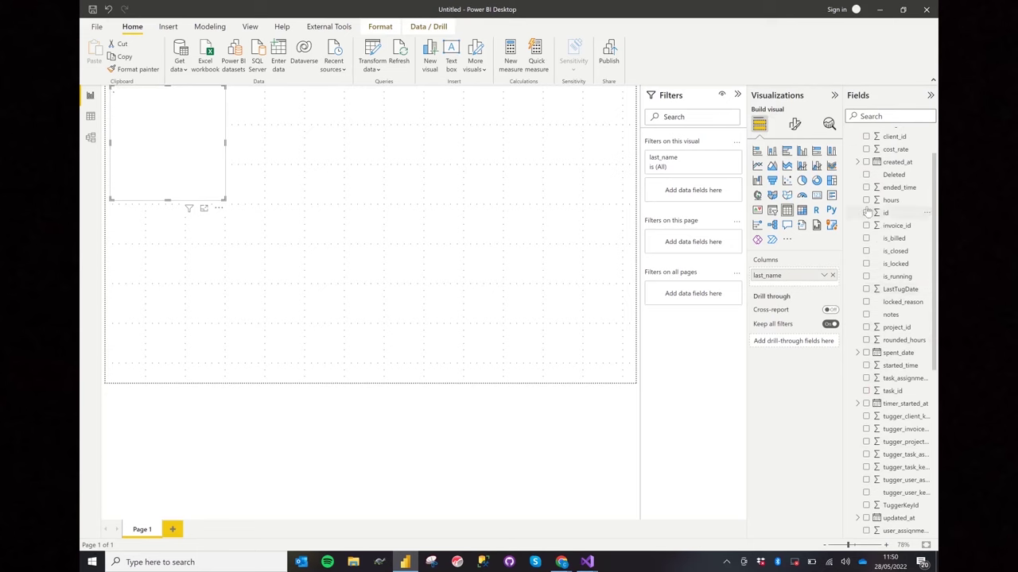
click(865, 201)
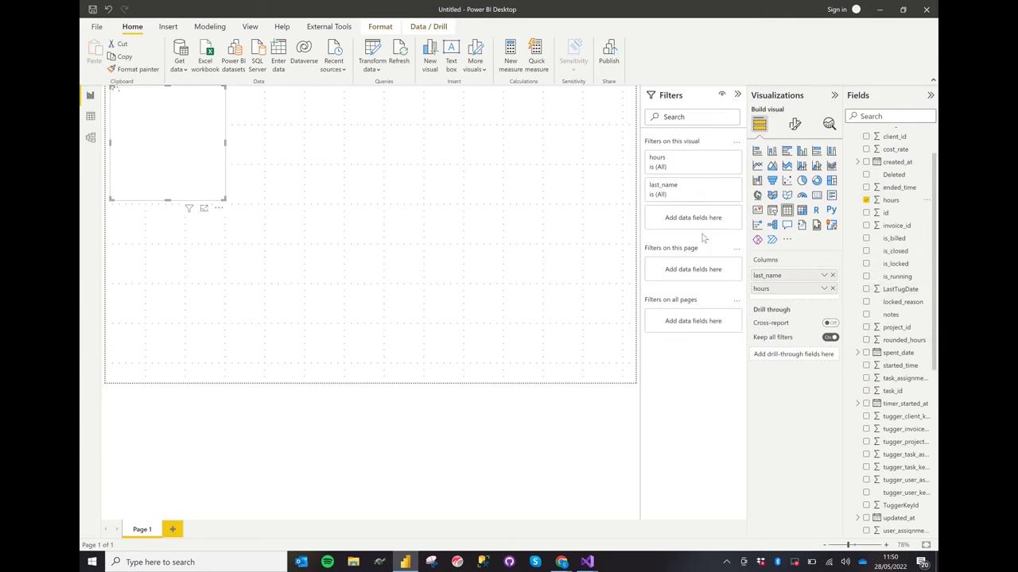